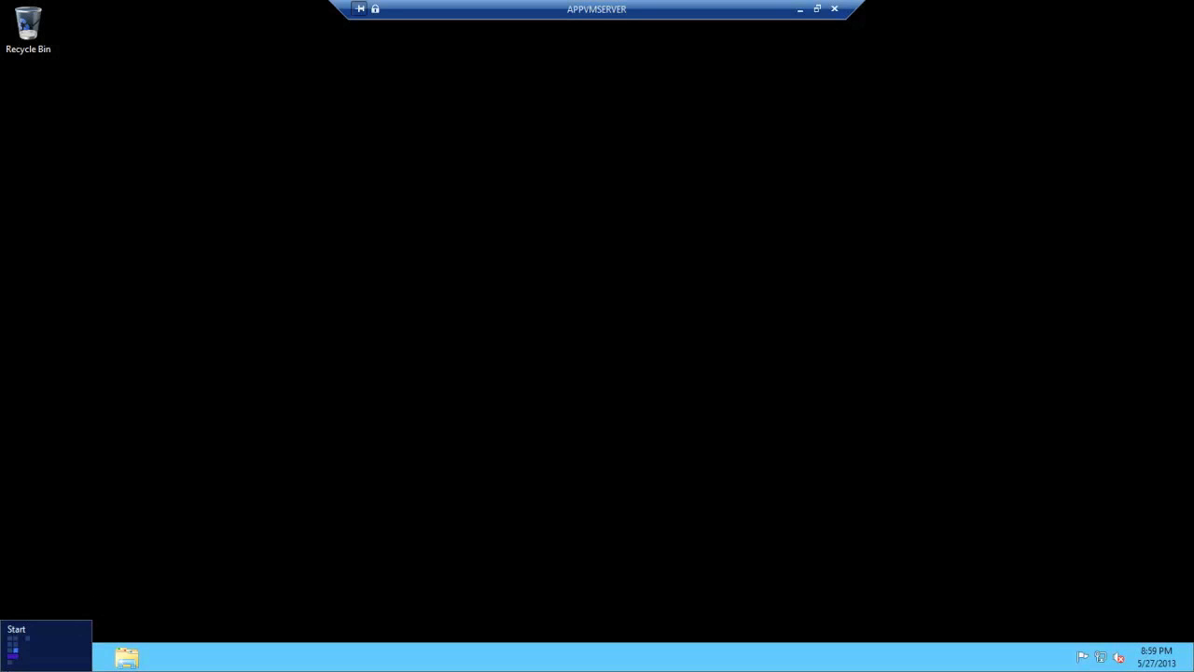
Bring up the Start screen from the taskbar corner.
left_click(14, 664)
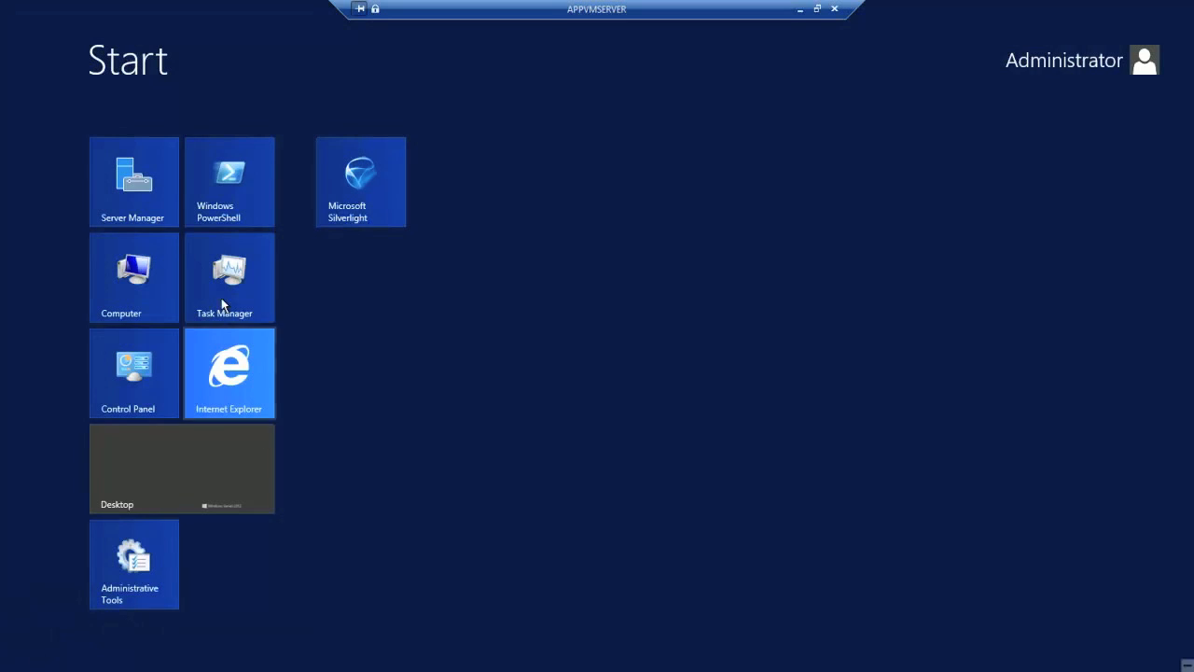
From Control Panel's Programs section, launch the Add Roles and Features Wizard.
left_click(132, 377)
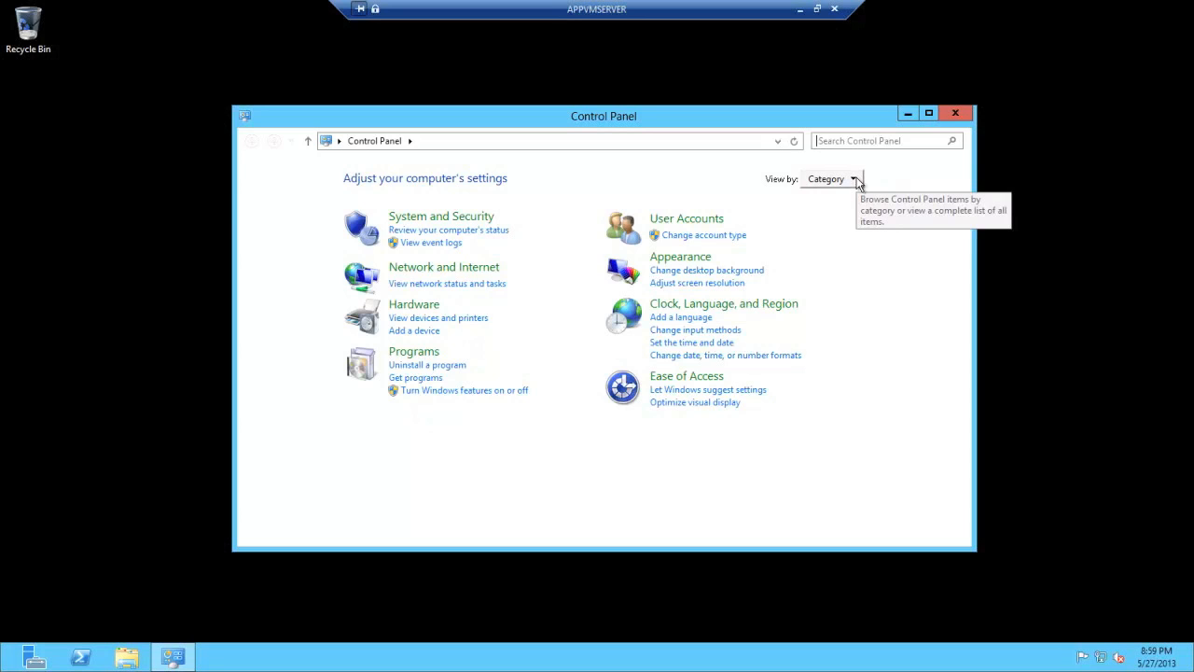
left_click(459, 397)
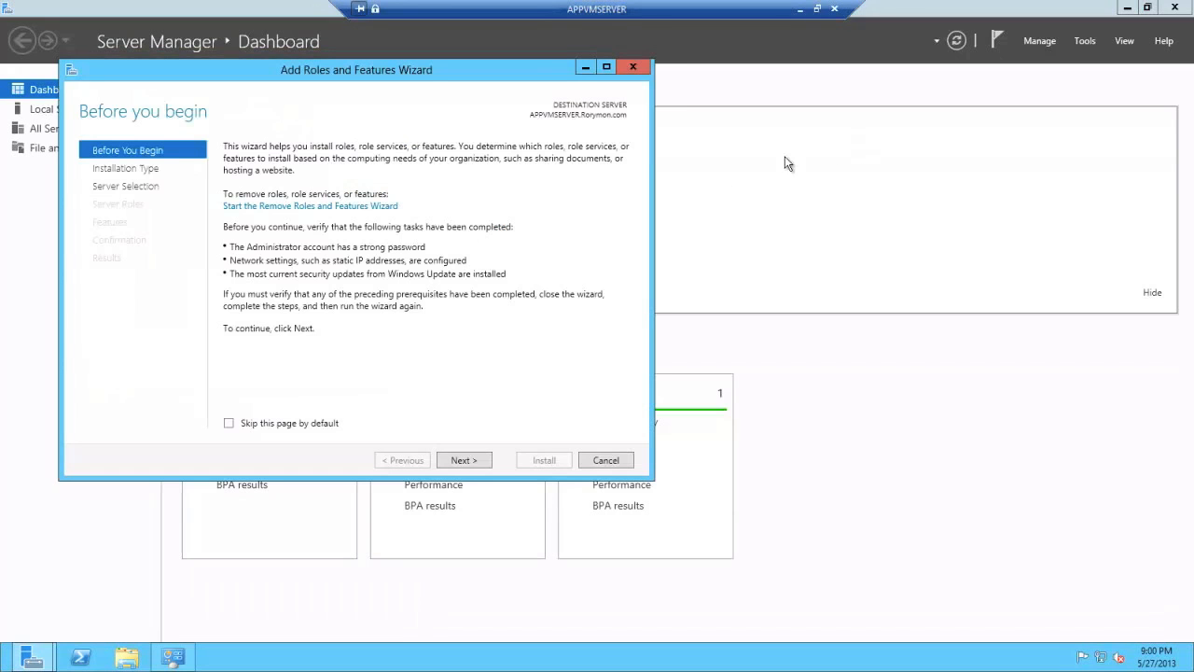
Accept role-based installation on the local server and reach the Roles list.
left_click(464, 460)
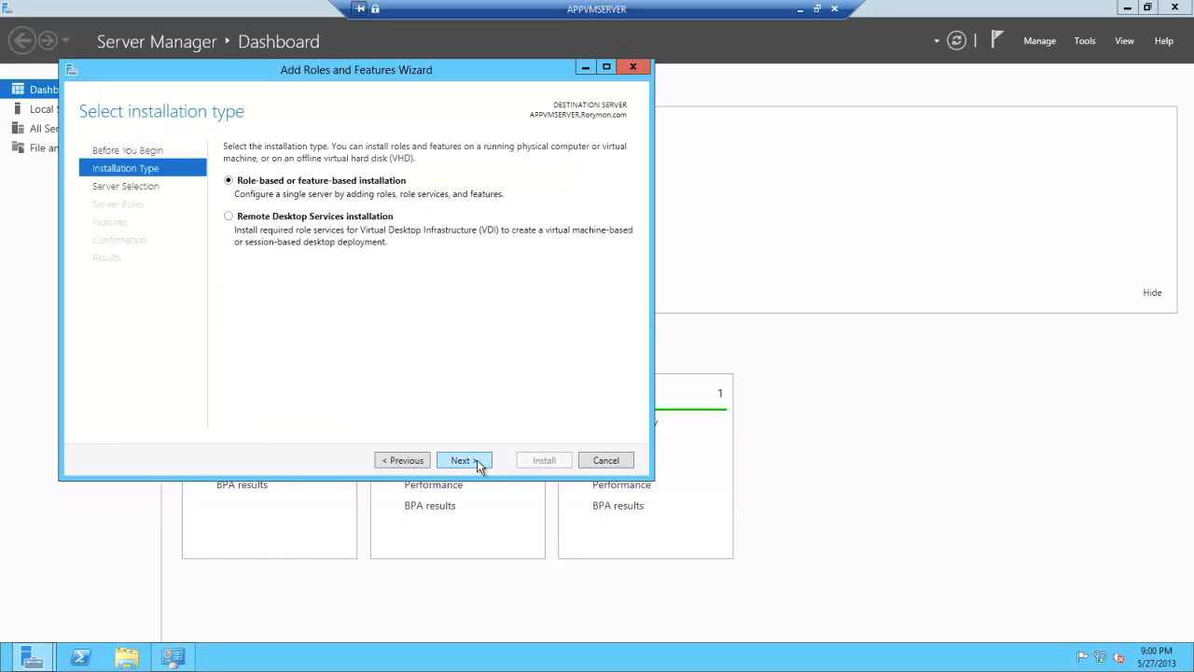
left_click(474, 460)
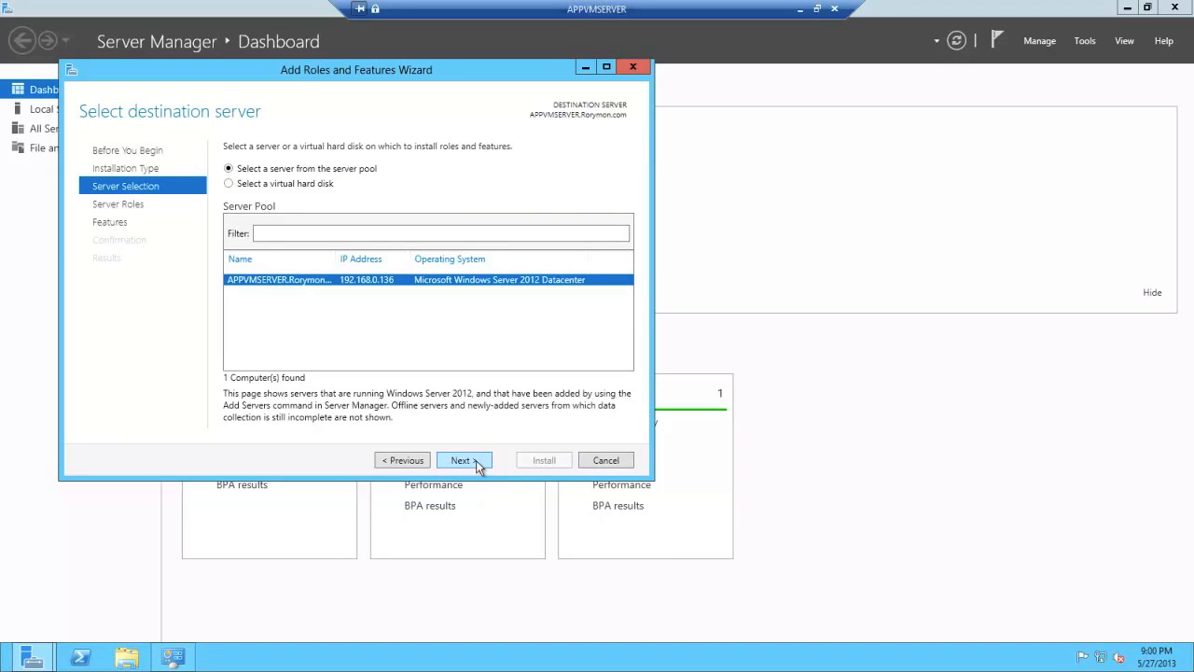
left_click(476, 460)
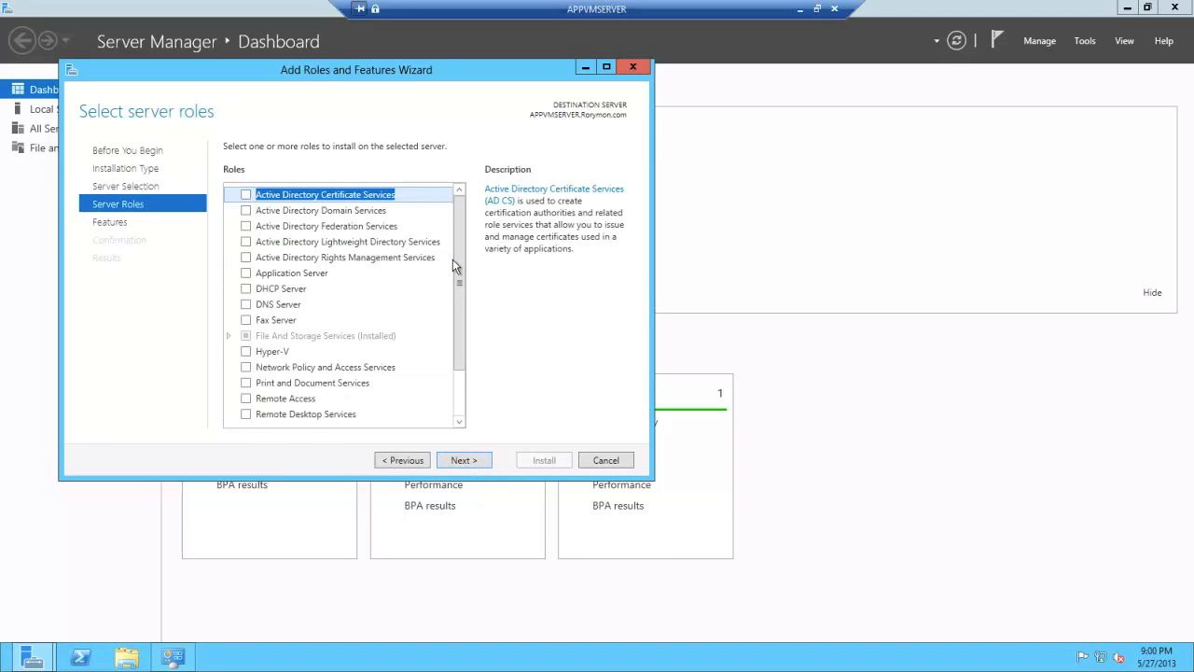
left_click_drag(459, 270, 465, 330)
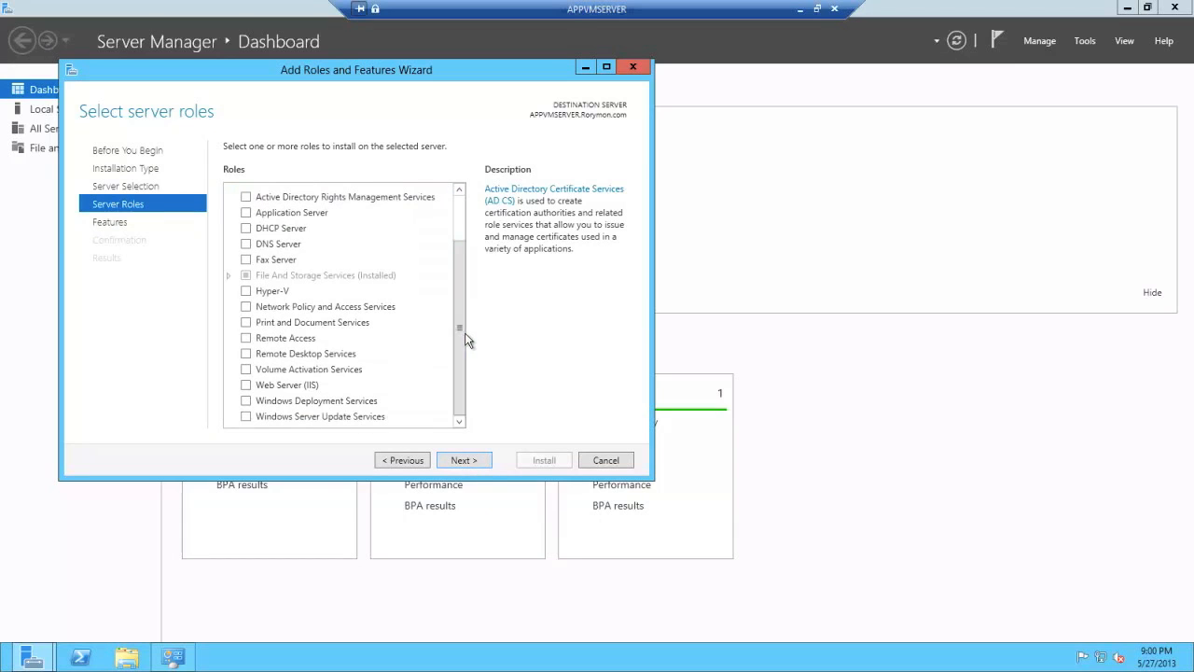
Check Web Server (IIS) with its management tools and continue to the role services page.
left_click(247, 383)
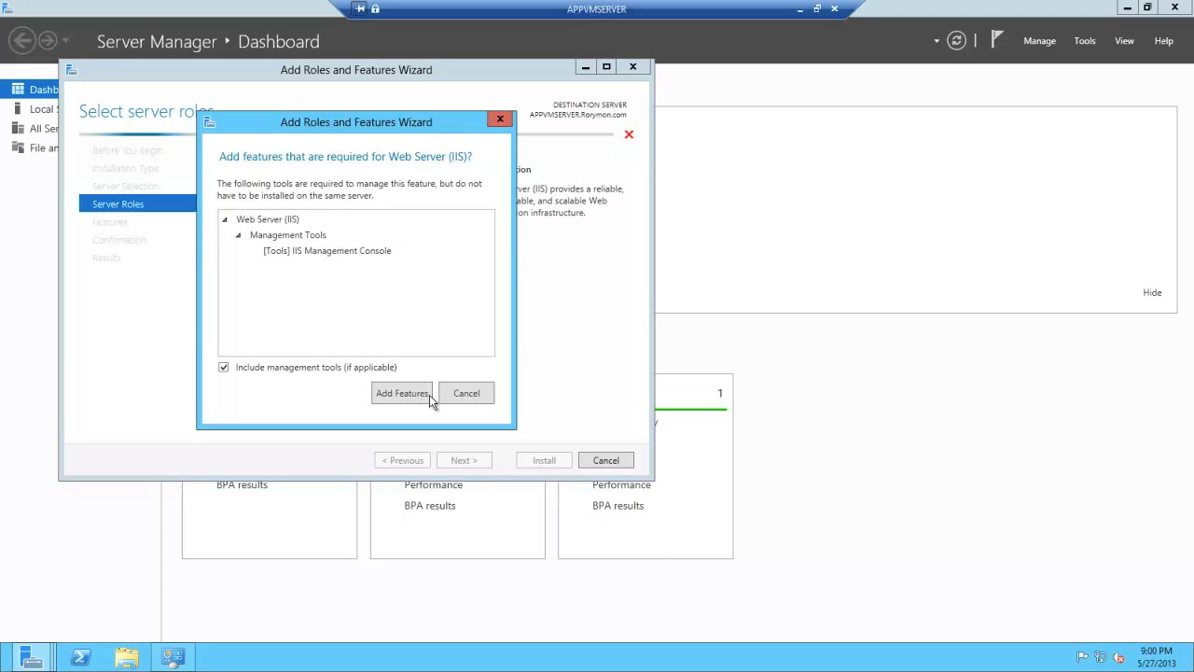
left_click(402, 393)
left_click(464, 459)
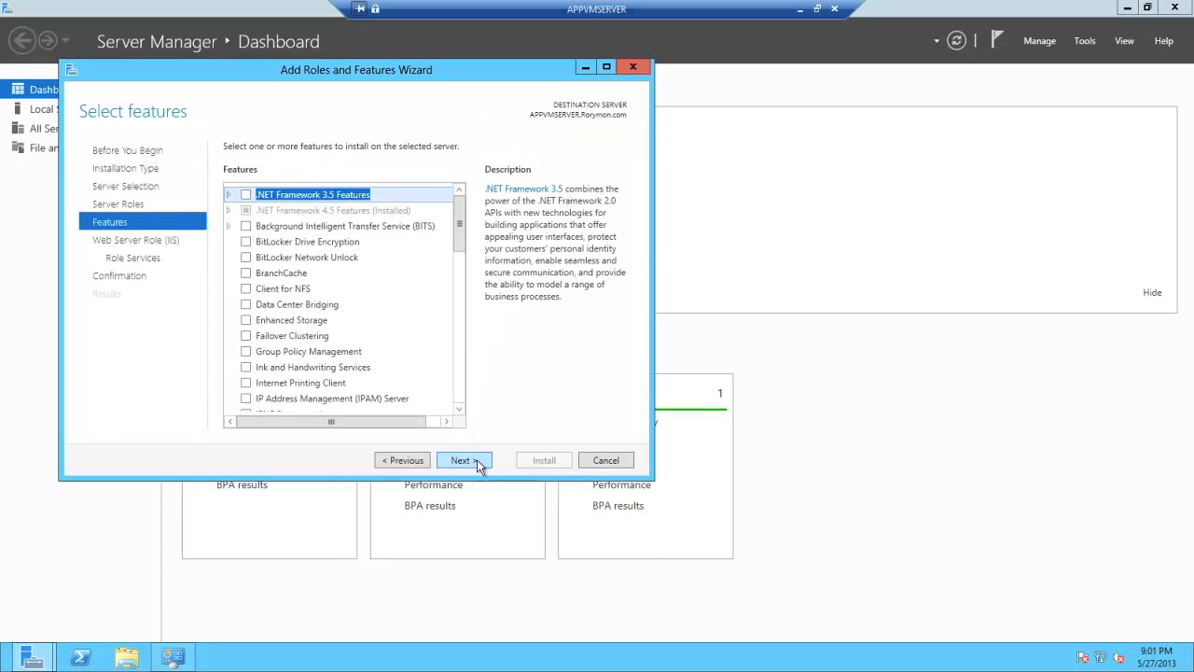
left_click(478, 463)
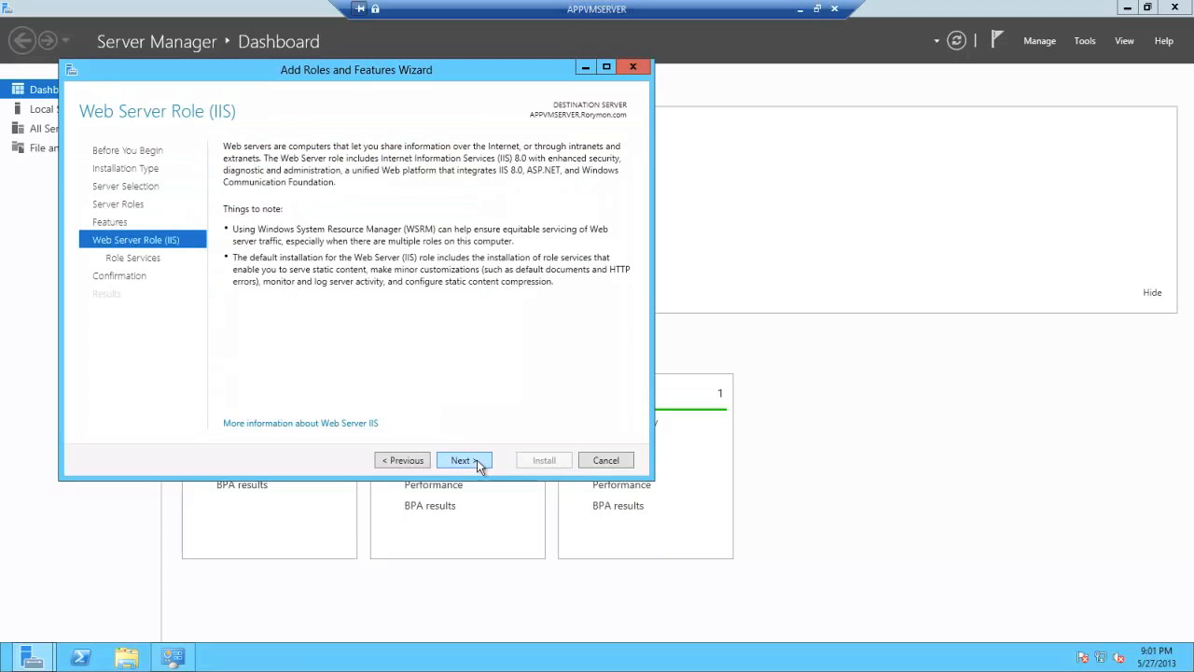
left_click(474, 460)
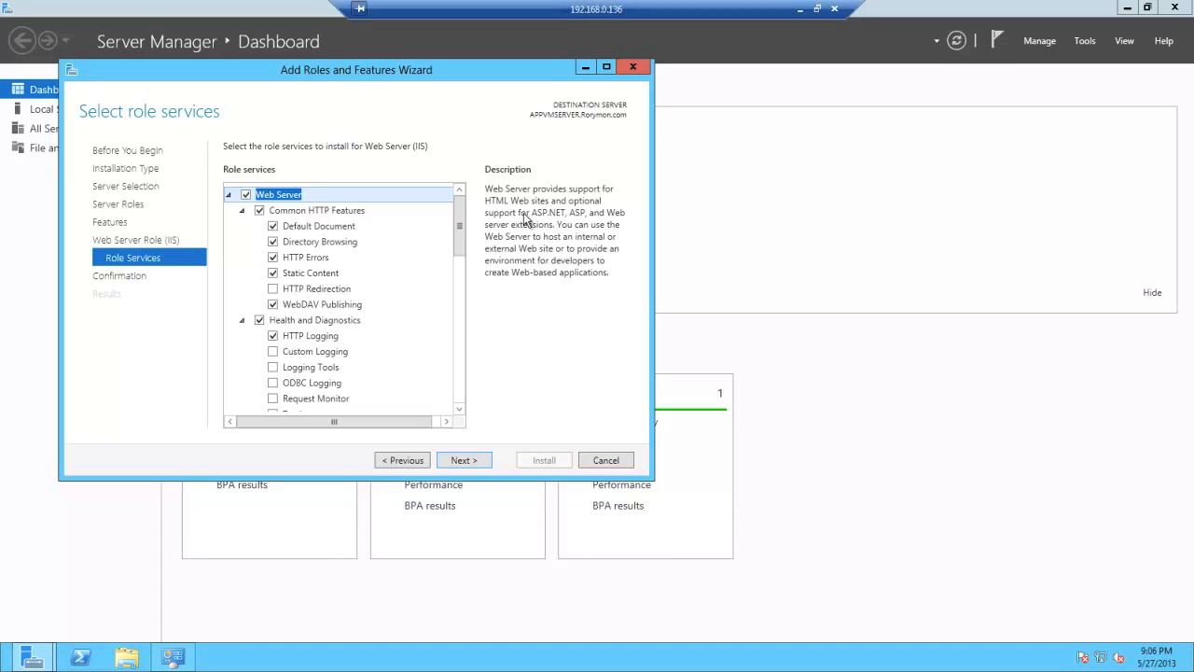
left_click_drag(460, 232, 469, 298)
scroll(469, 299, "down", 1)
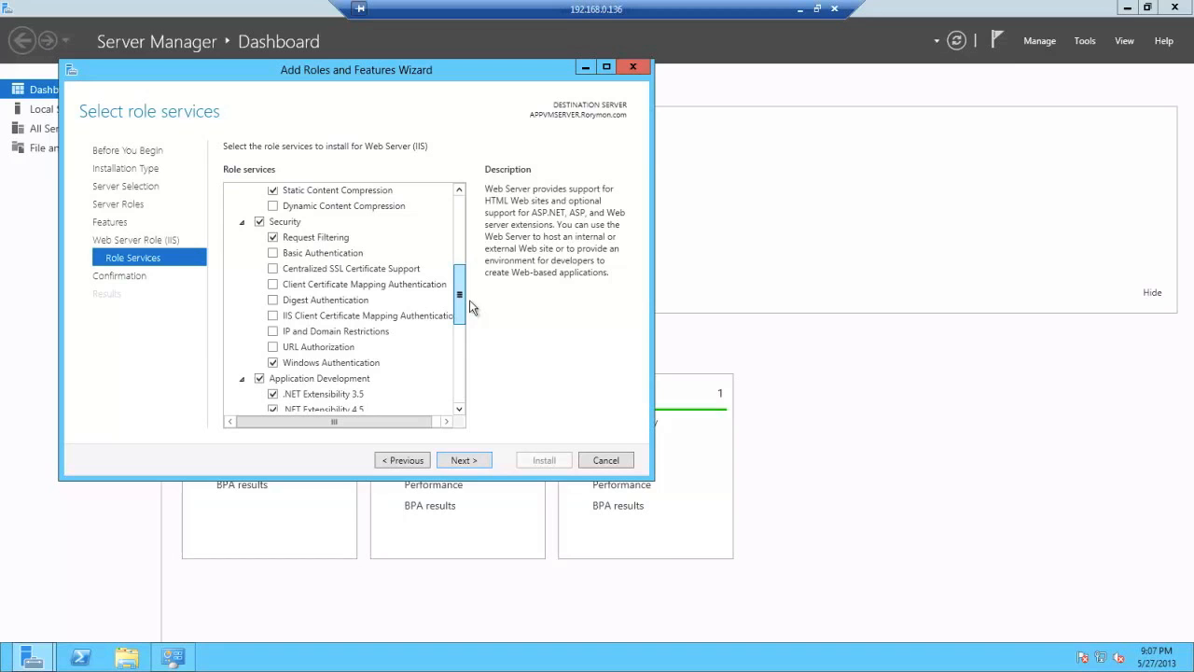
scroll(470, 304, "down", 2)
scroll(470, 312, "down", 2)
scroll(471, 326, "down", 2)
scroll(471, 335, "down", 2)
scroll(469, 342, "down", 2)
scroll(471, 345, "down", 1)
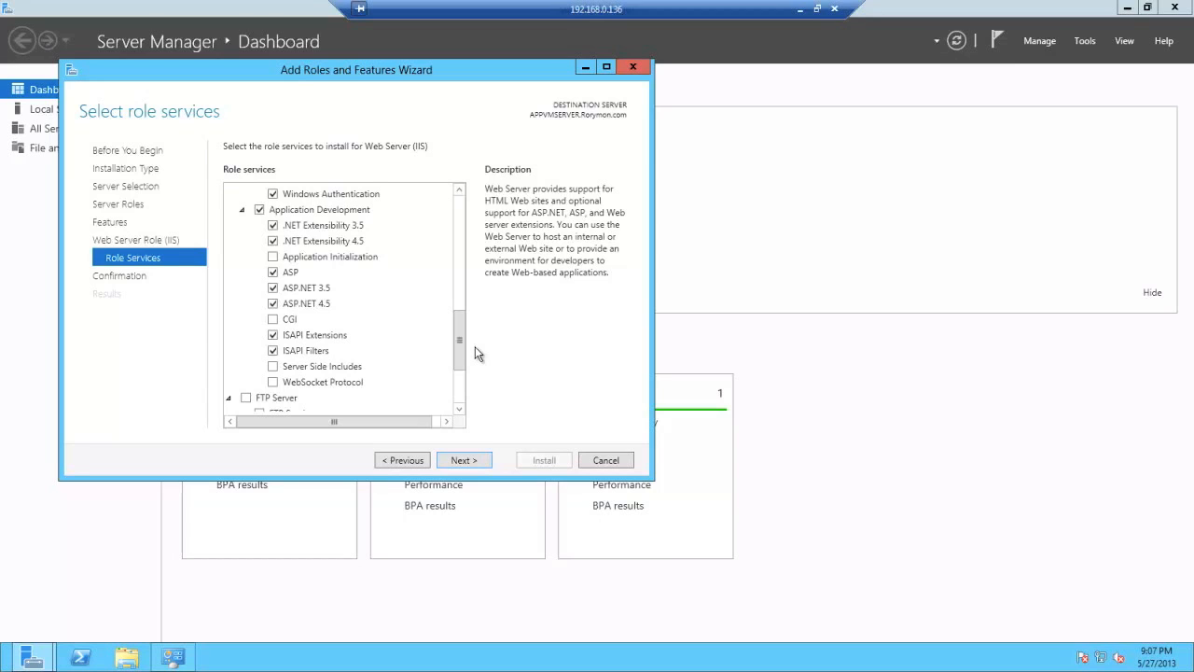
left_click_drag(459, 338, 470, 373)
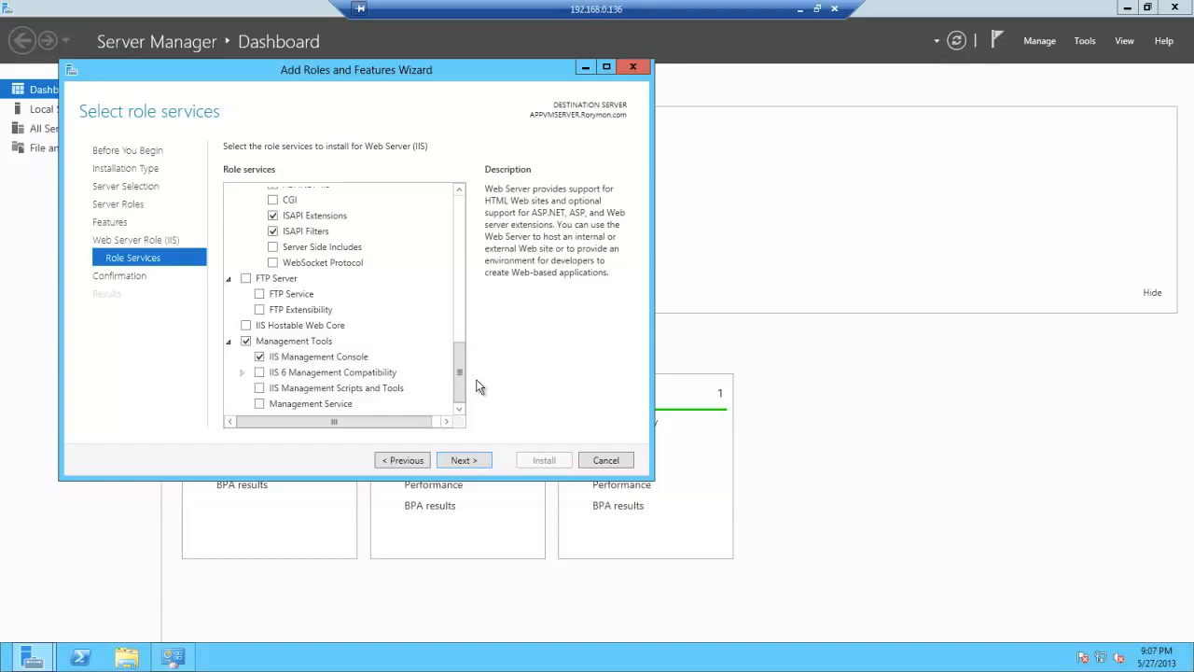
Include IIS Management Scripts and Tools, Management Service and IIS 6 Management Compatibility.
left_click(259, 388)
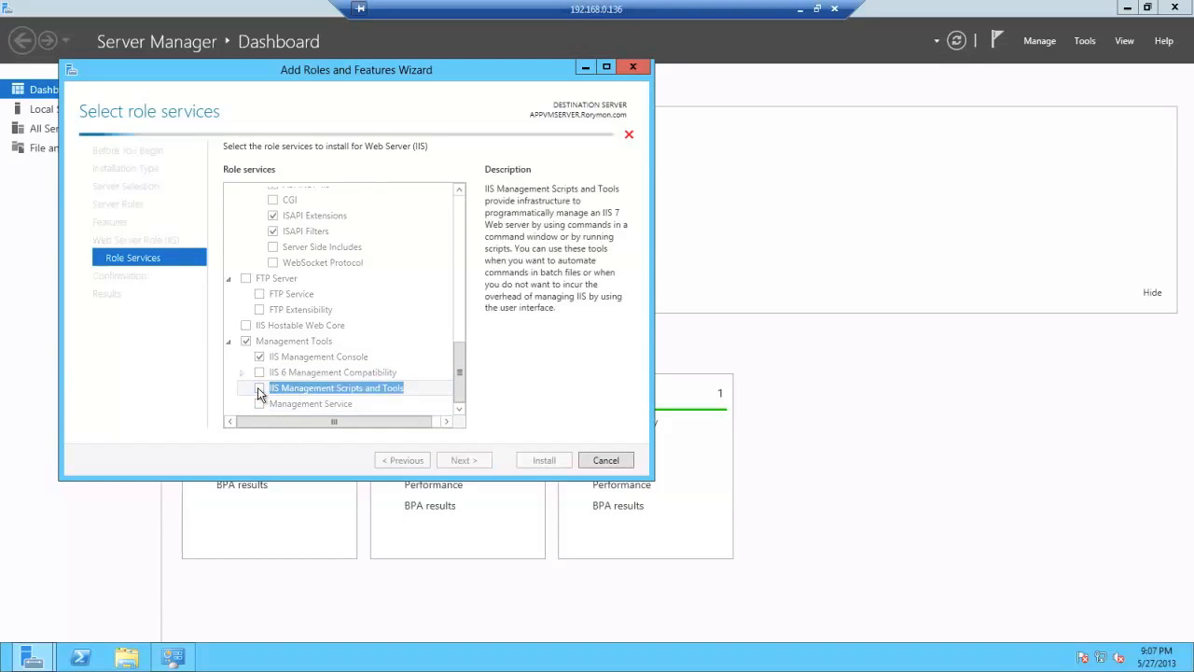
left_click(260, 403)
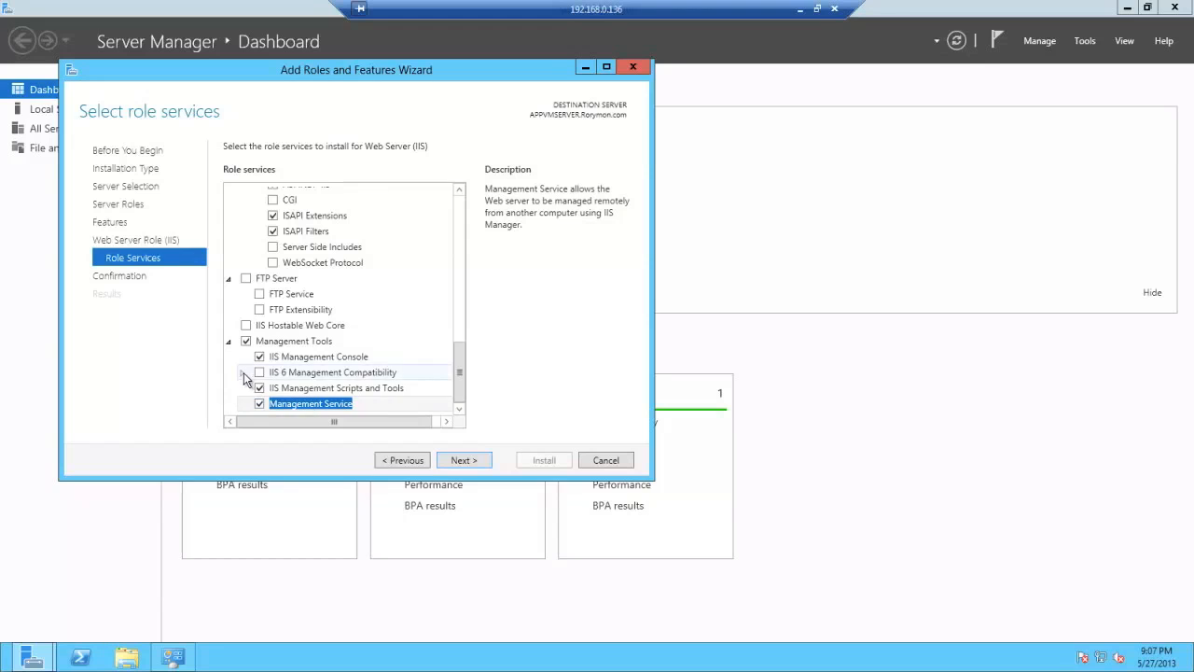
left_click(243, 372)
left_click(259, 372)
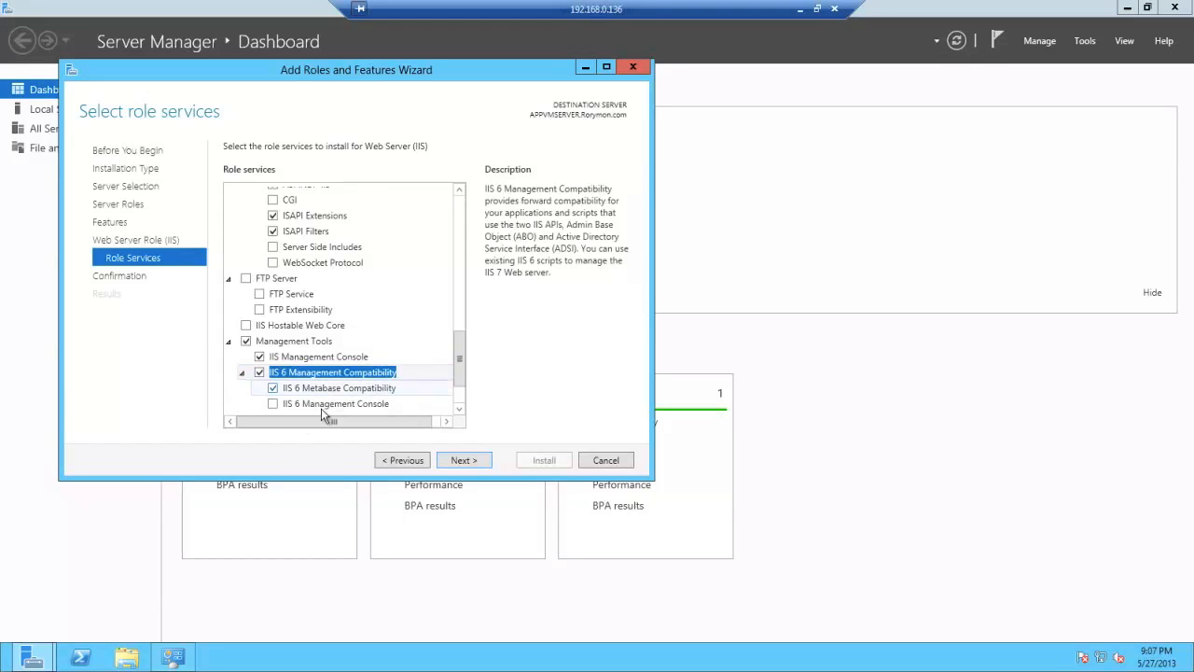
Add IIS 6 Management Console and Scripting Tools with required features, reaching the confirmation page.
left_click(273, 403)
left_click_drag(459, 365, 463, 380)
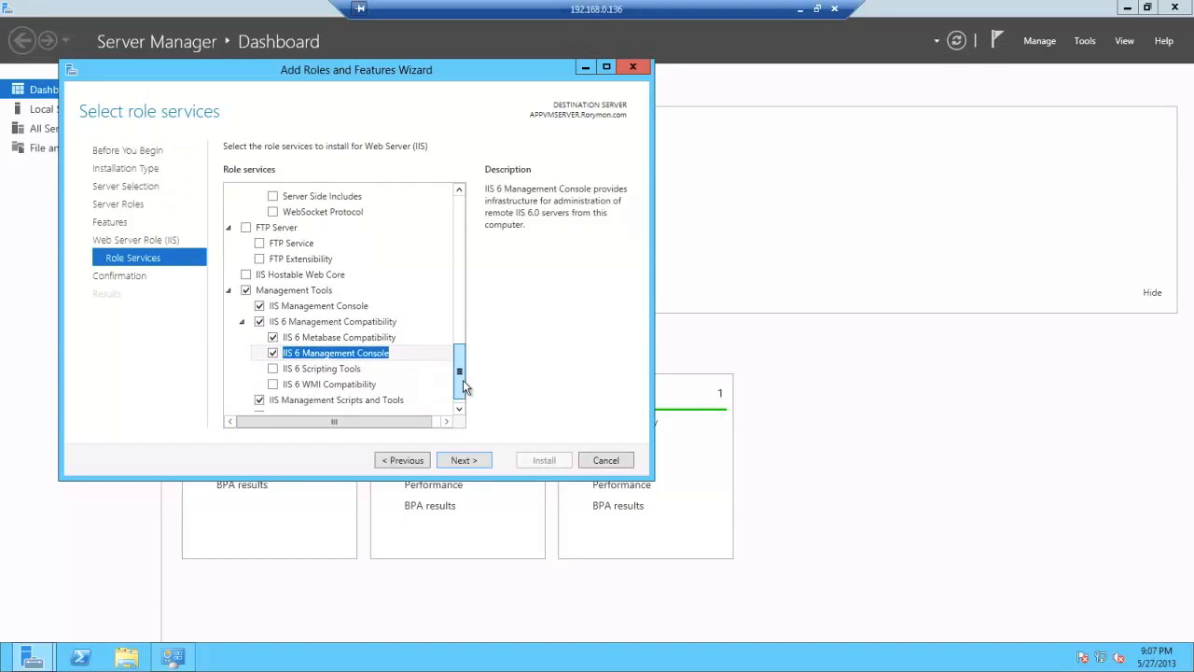
left_click(273, 367)
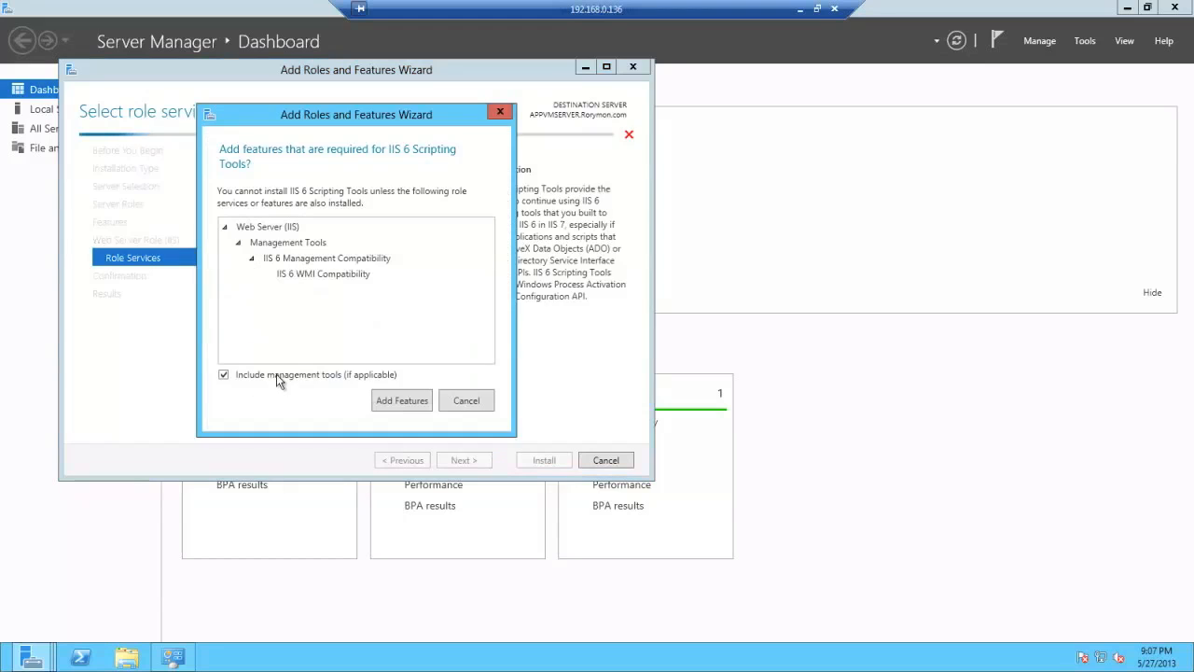
left_click(411, 404)
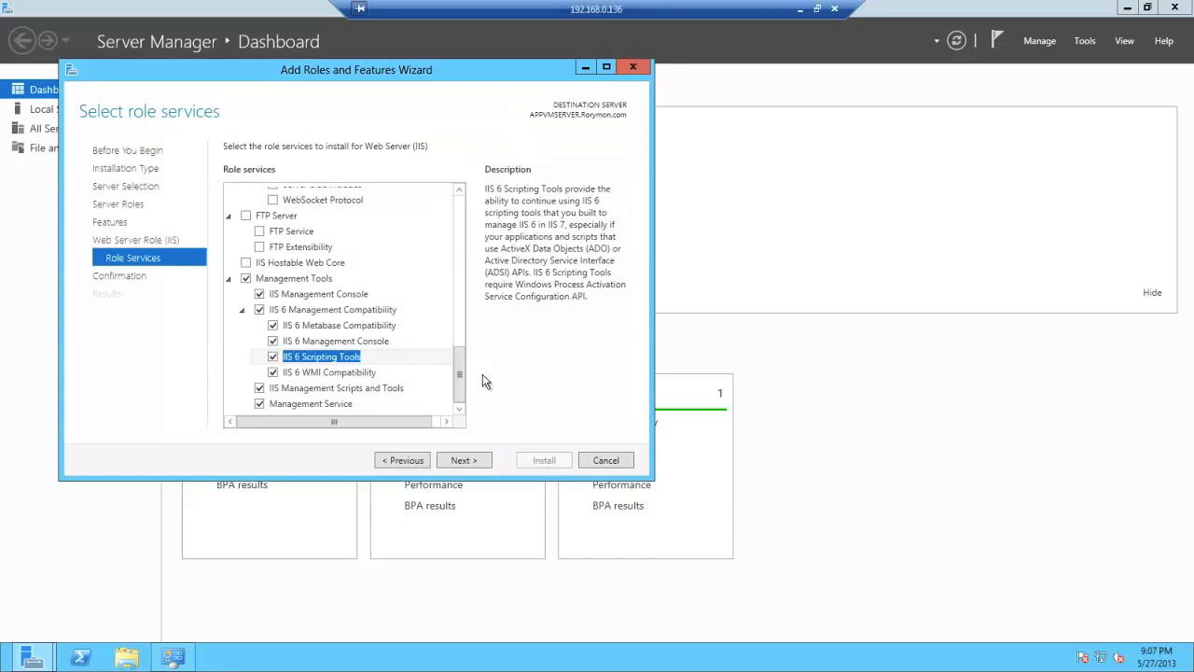
left_click(477, 460)
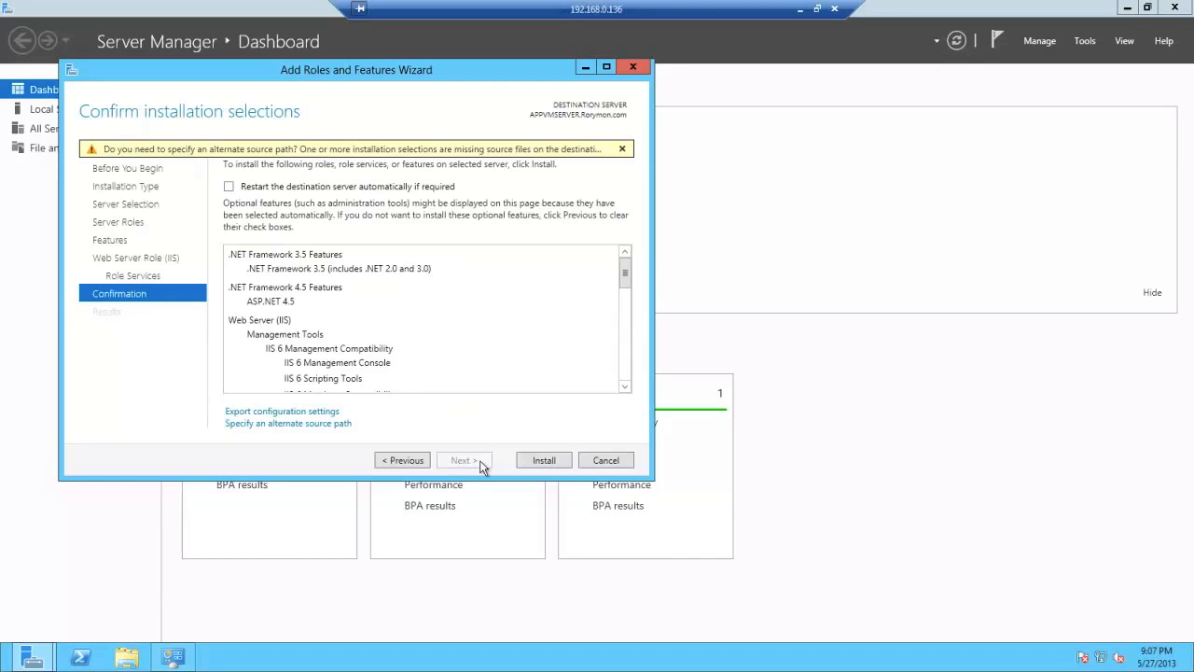
Start installing Web Server (IIS) with the selected role services and features.
left_click(544, 460)
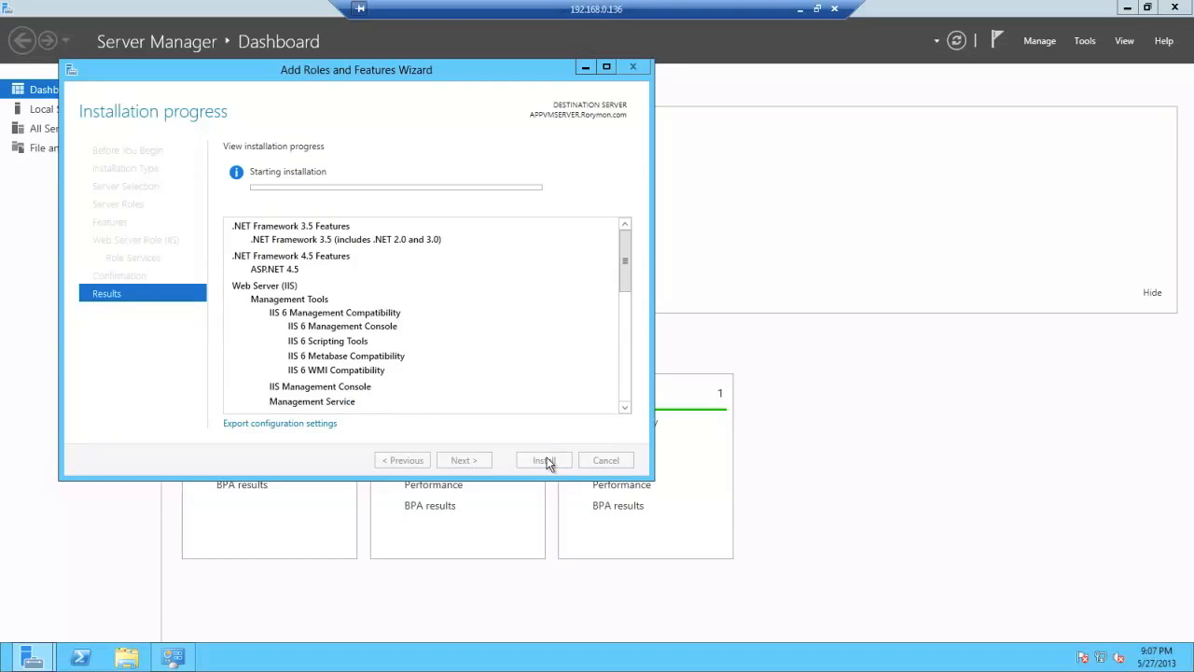